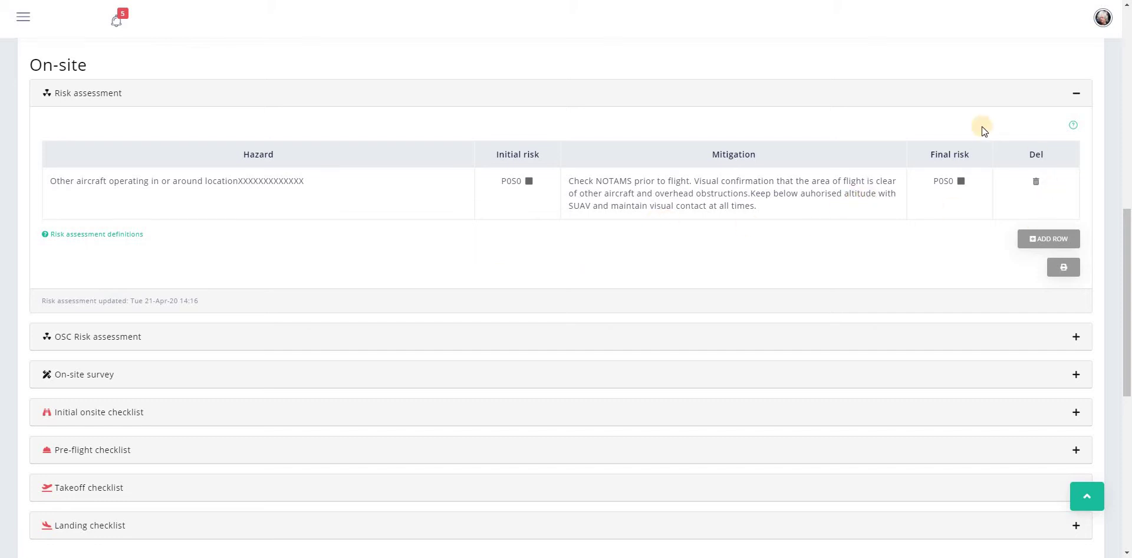
Collapse the standard Risk assessment section and expand the OSC Risk assessment section of the job
click(723, 93)
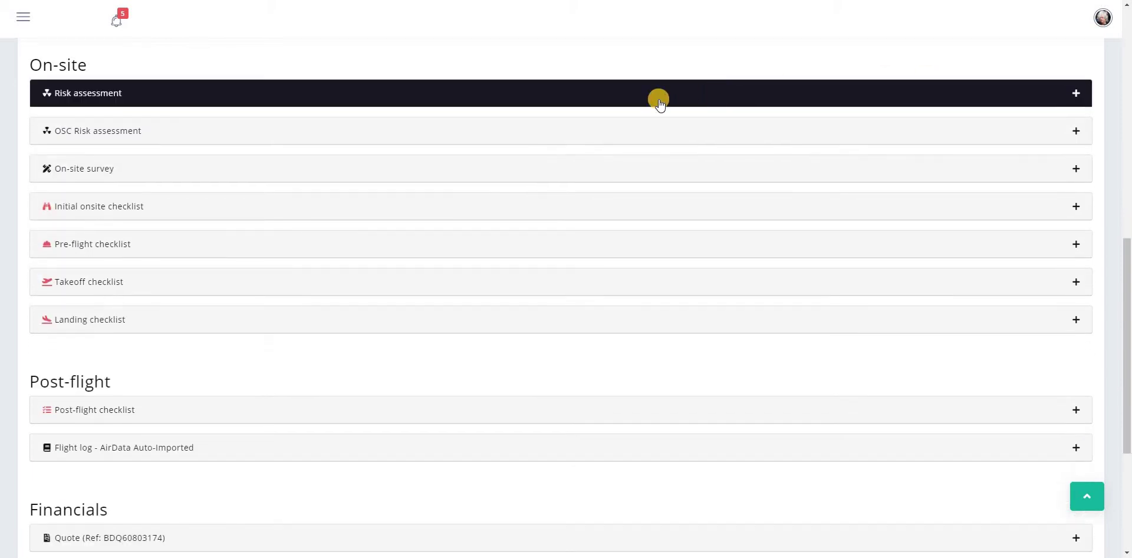
click(469, 133)
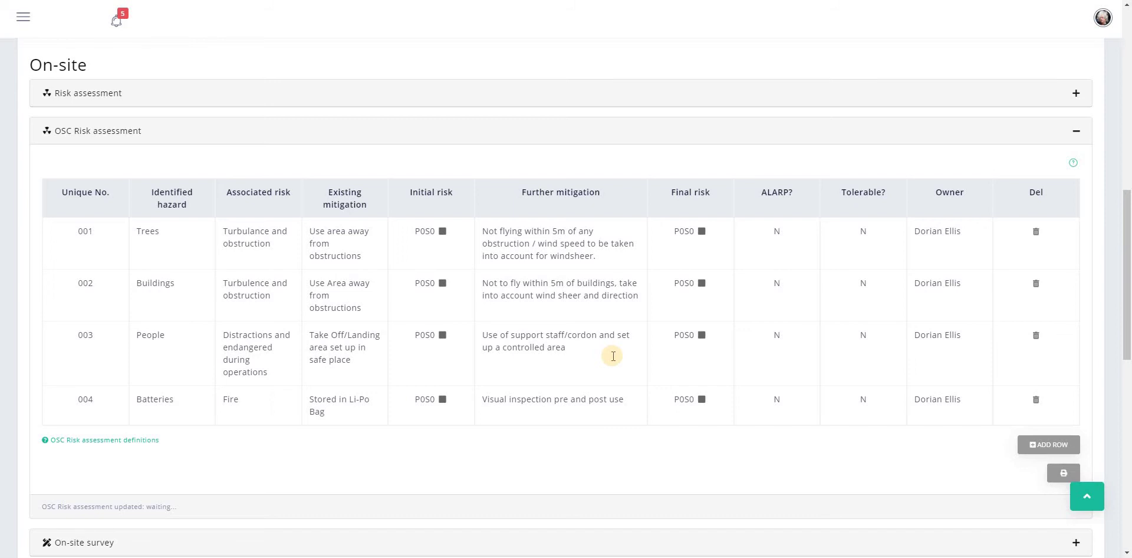
Open the account settings and review the default OSC Risk Assessment used for new jobs
click(1104, 19)
click(1053, 145)
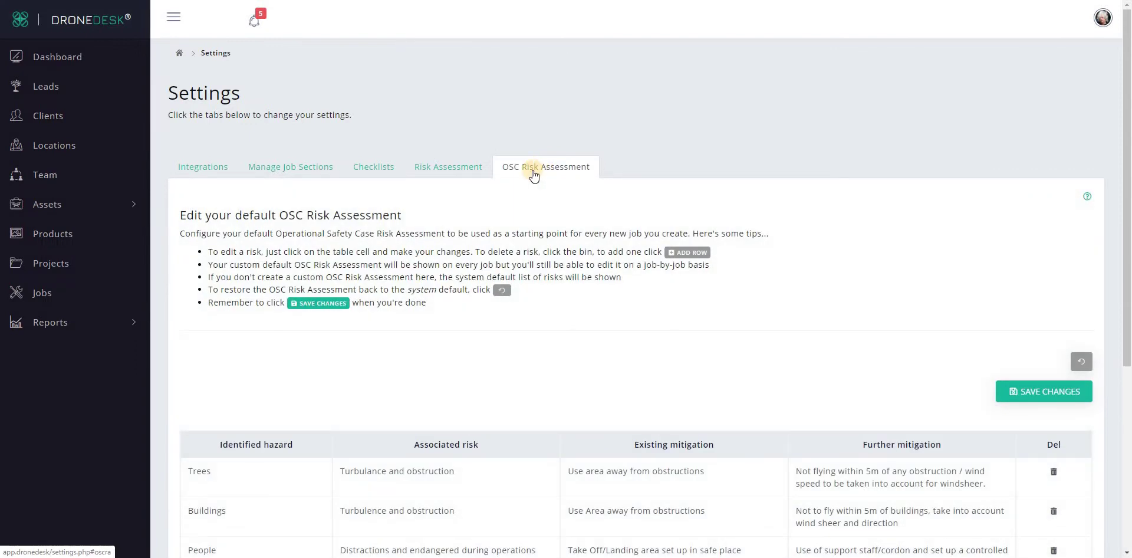
scroll(650, 257, down, 5)
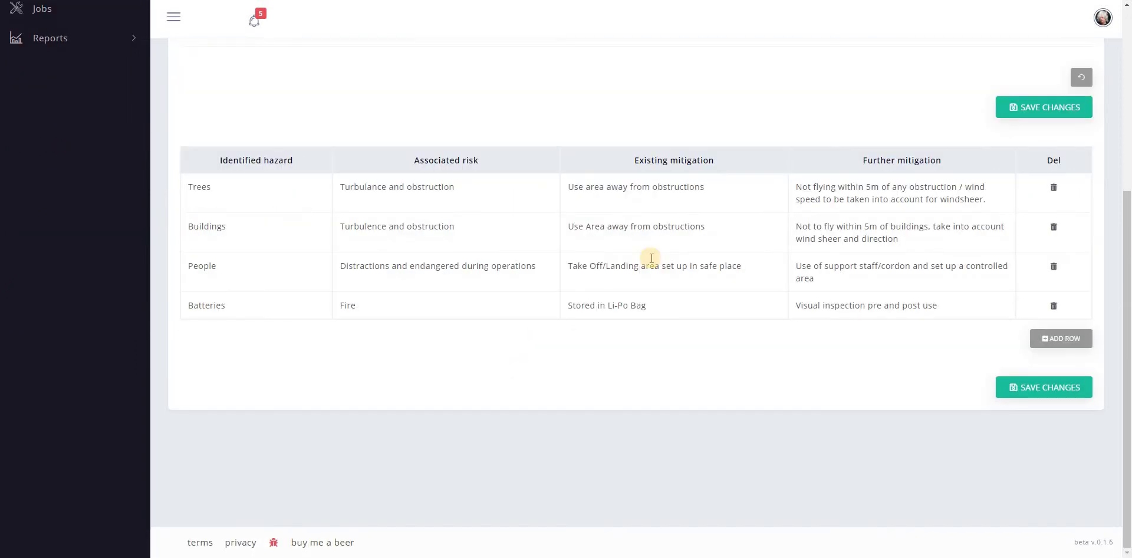
scroll(651, 258, up, 5)
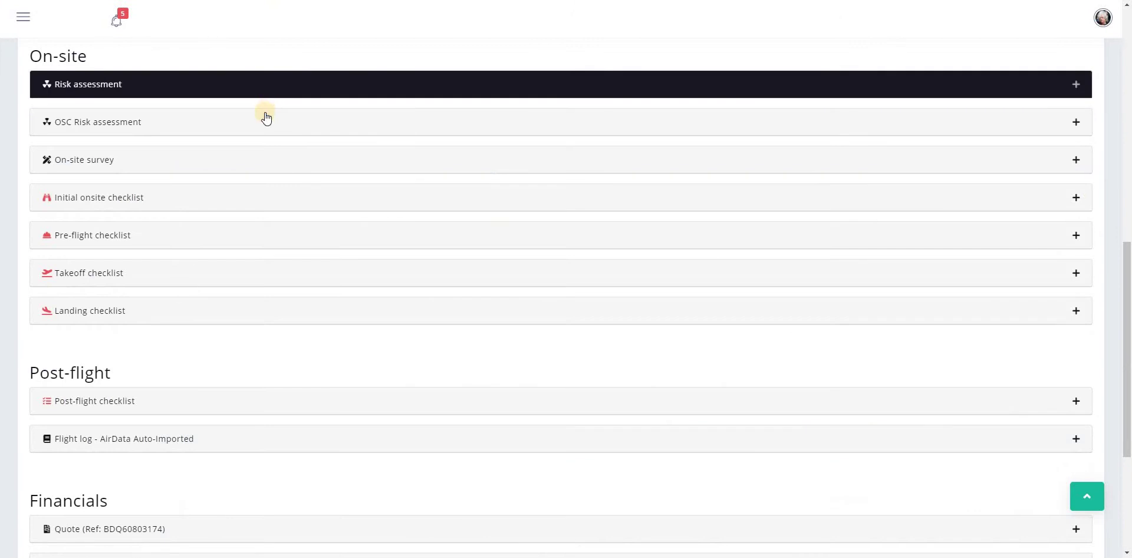
In the job's OSC Risk assessment, correct the spelling of "Turbulence" in the Trees hazard's associated risk
click(256, 122)
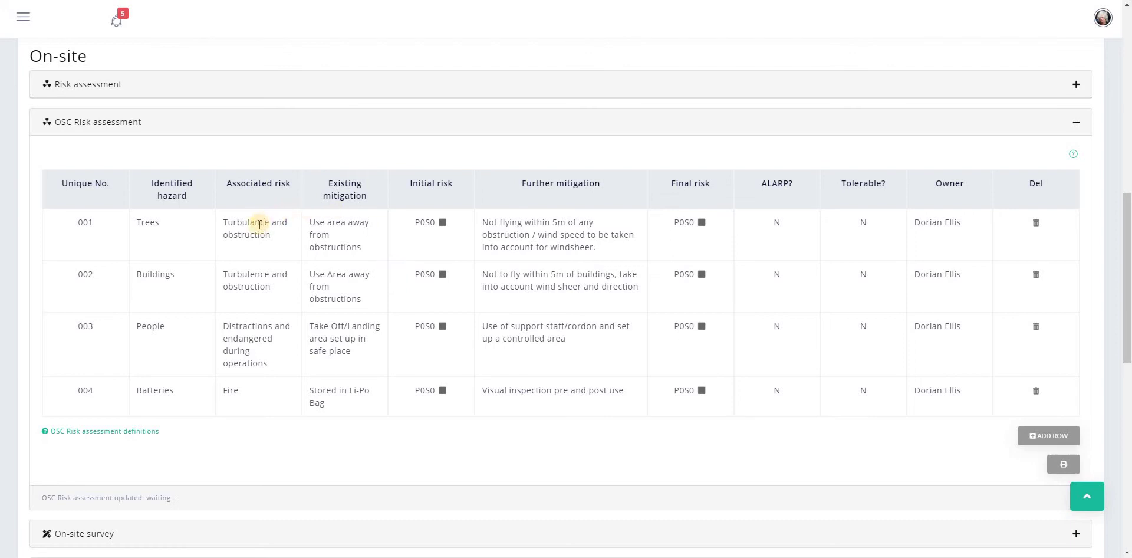
drag(260, 223, 265, 223)
key(Left)
key(Left)
key(shift+Left)
text(e)
click(233, 283)
Add a row to the OSC Risk assessment with the identified hazard "Vehicles" and the associated risk "Traffic"
click(1048, 436)
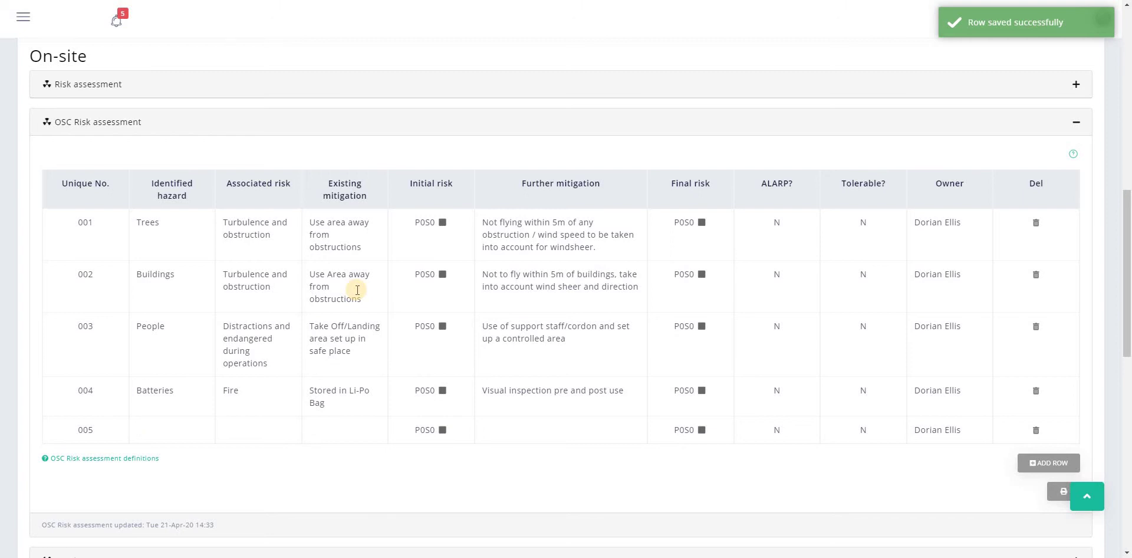
text(Vehic)
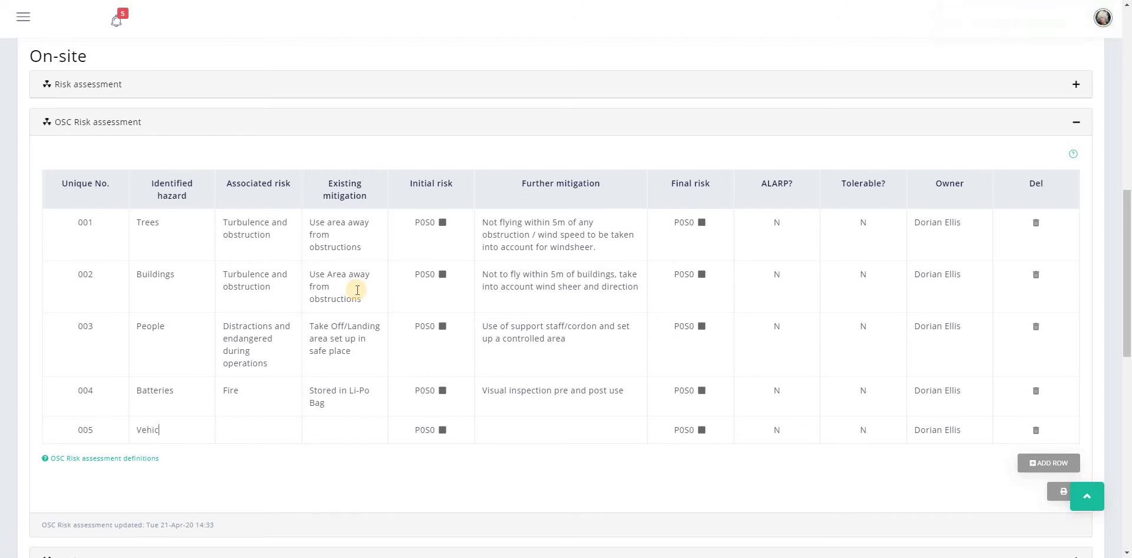
text(les)
key(Tab)
text(Traffic)
key(Tab)
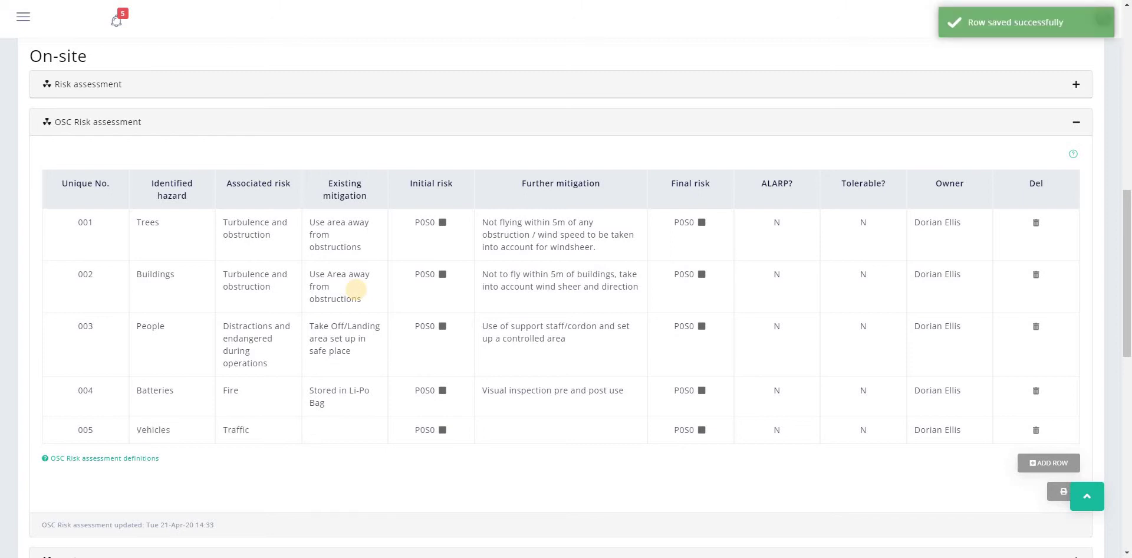
Enter "TEST" as both the existing mitigation and the further mitigation for the Vehicles hazard
text(TEST)
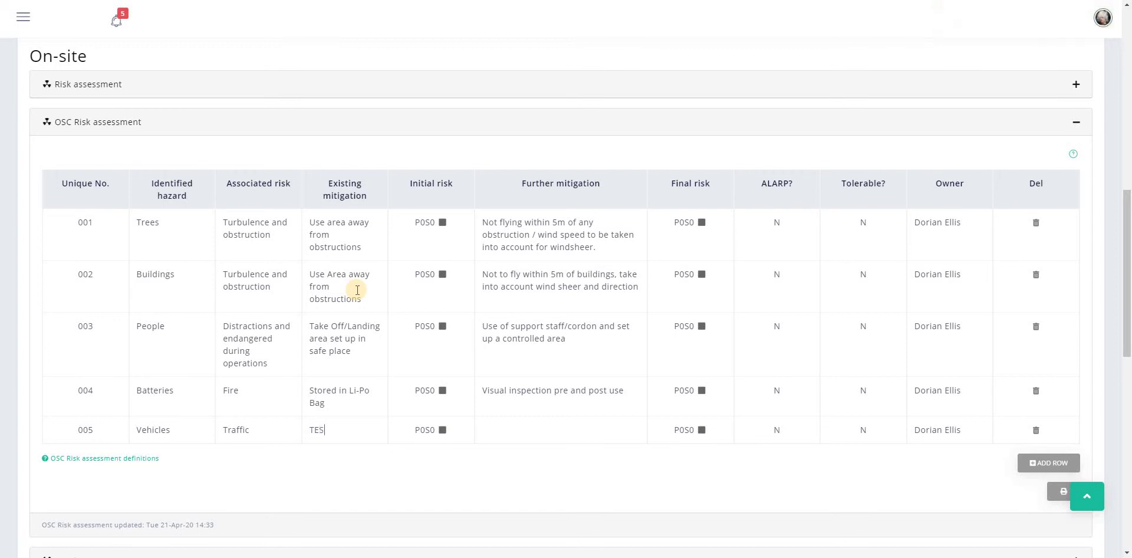
key(Tab)
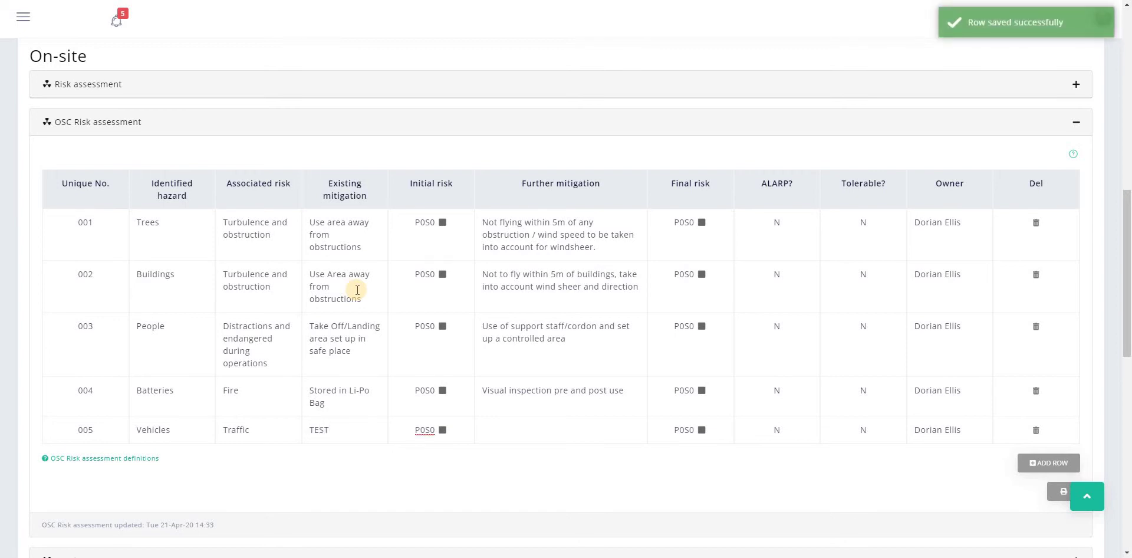
click(525, 426)
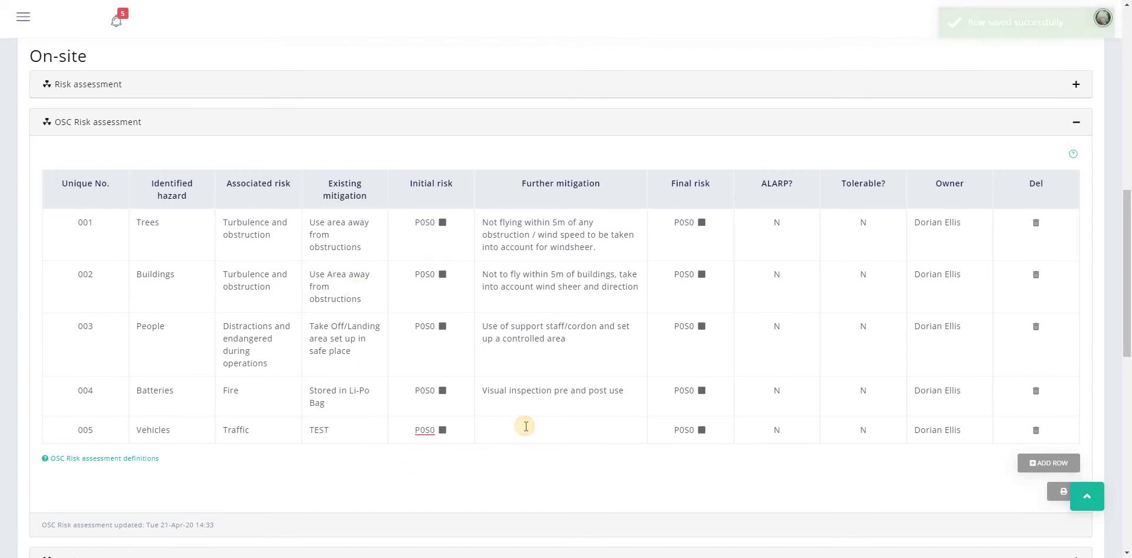
text(TEST)
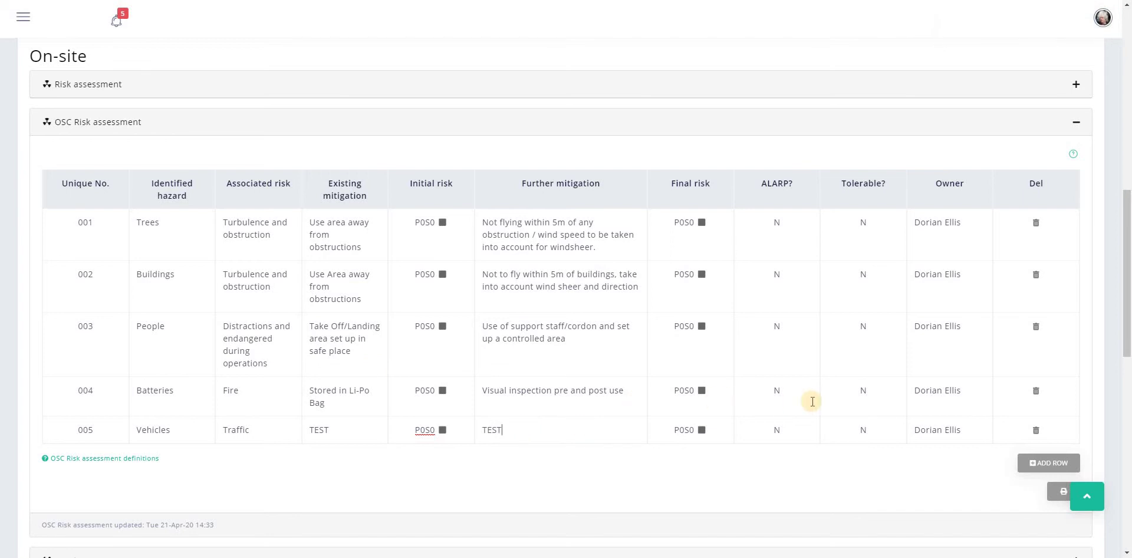
Set the initial risk of the Trees hazard to P4S4 - Occasional | Hazardous
click(440, 222)
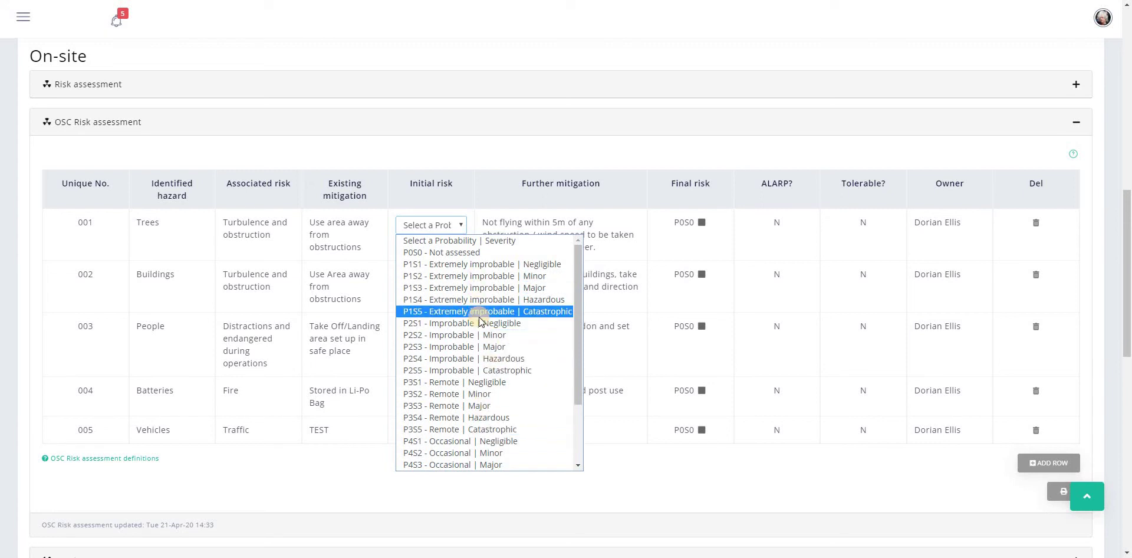
scroll(489, 395, down, 3)
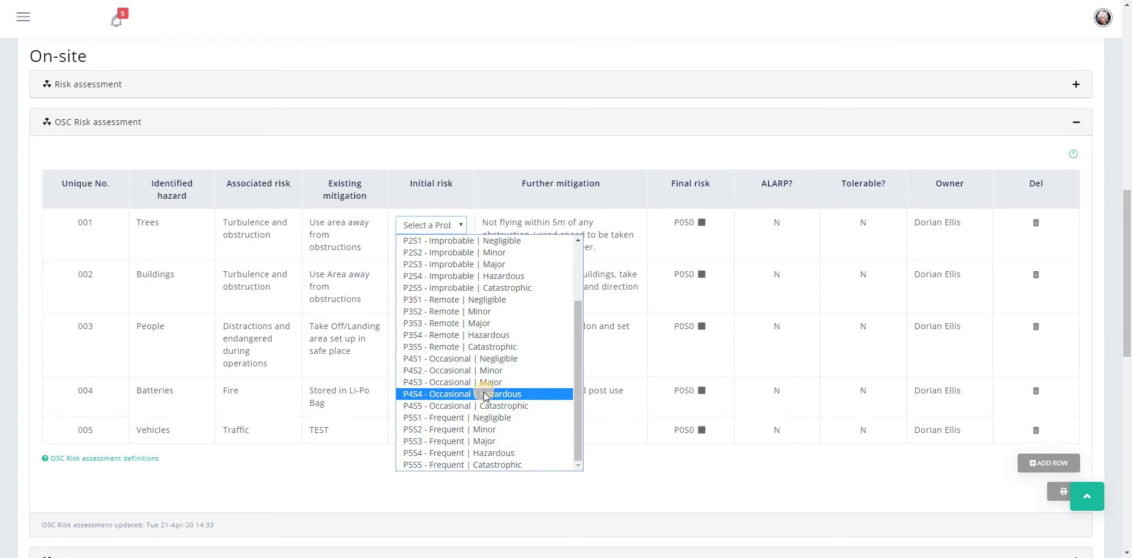
click(486, 394)
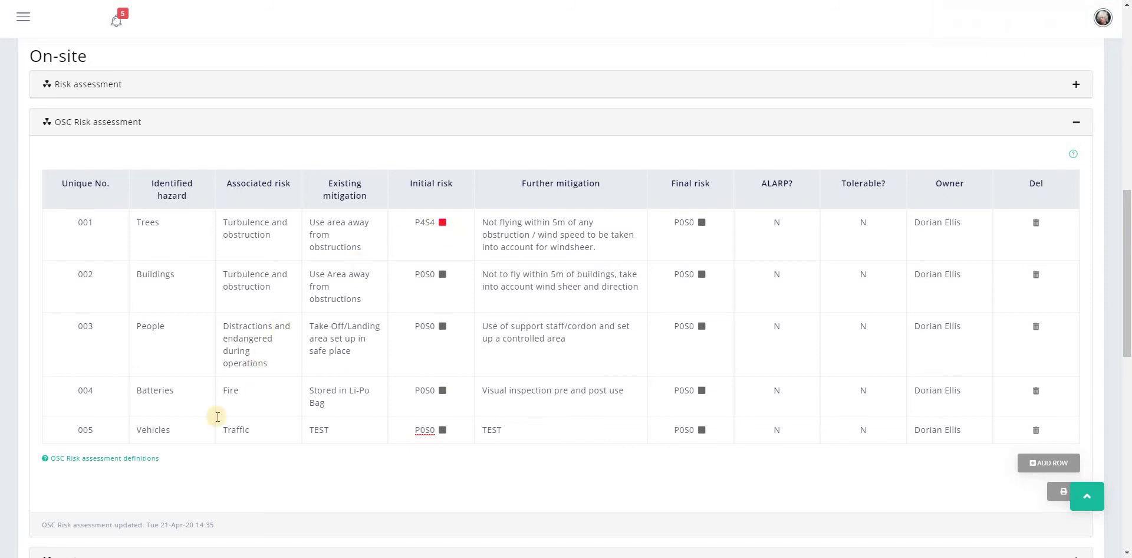
Review the OSC Risk assessment definitions for probability of occurrence and severity of consequences, and close them
click(103, 460)
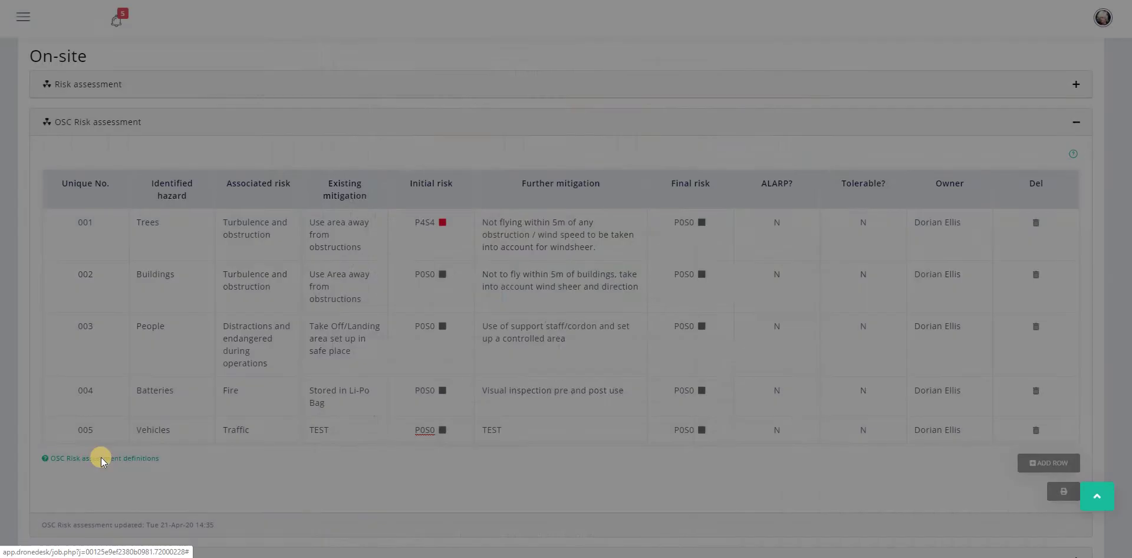
scroll(631, 350, down, 3)
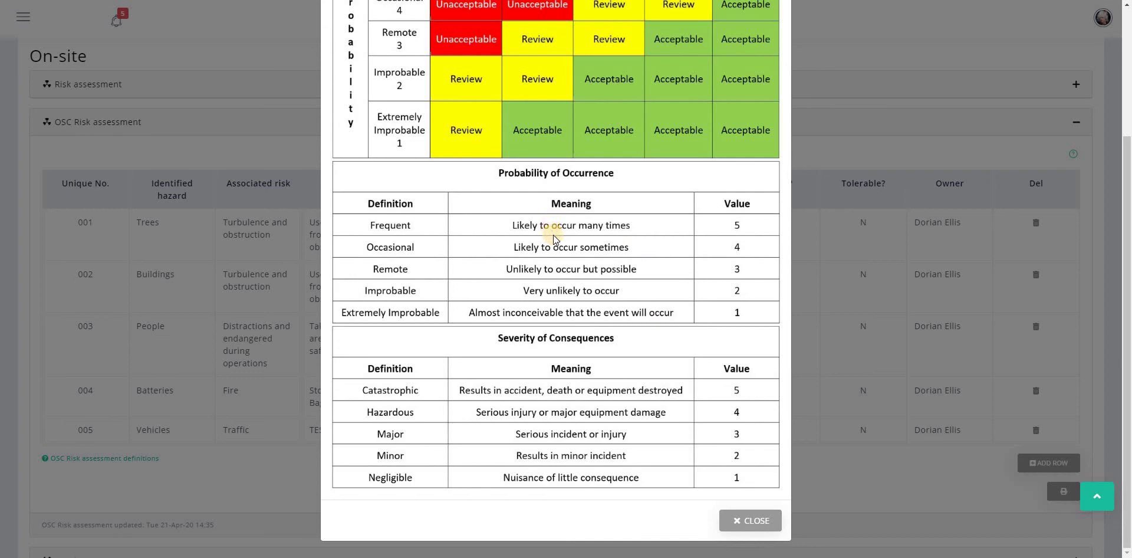
key(Escape)
Set the final risk of the Trees hazard to P1S4 - Extremely improbable | Hazardous
click(694, 224)
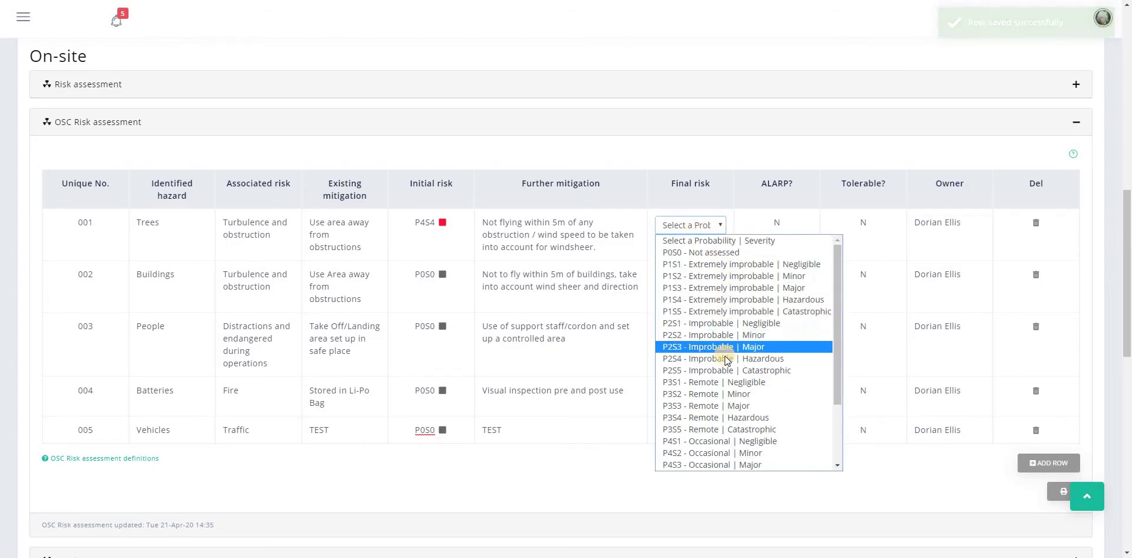
click(744, 300)
click(705, 225)
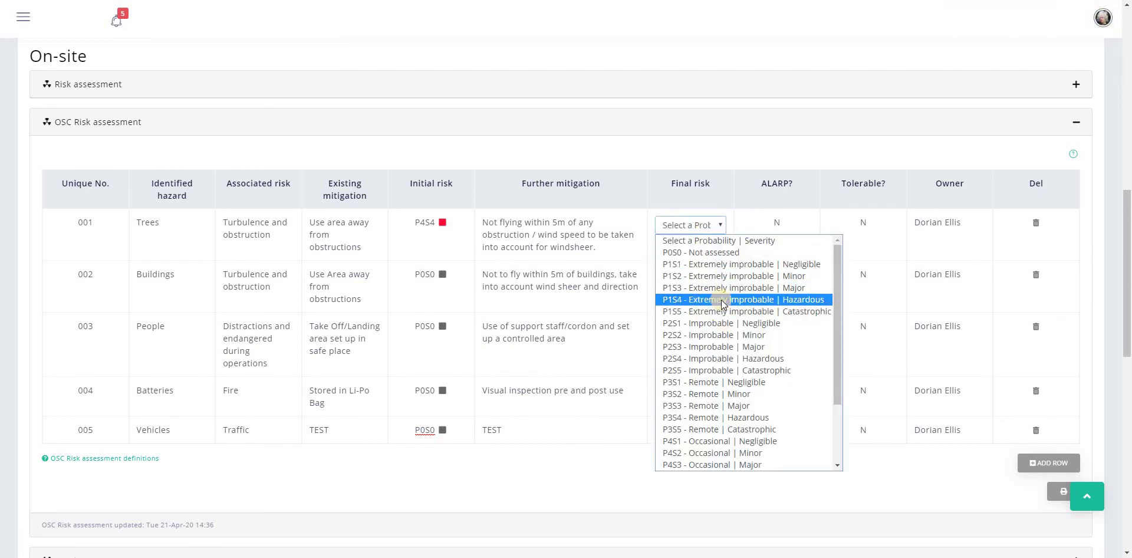
click(723, 300)
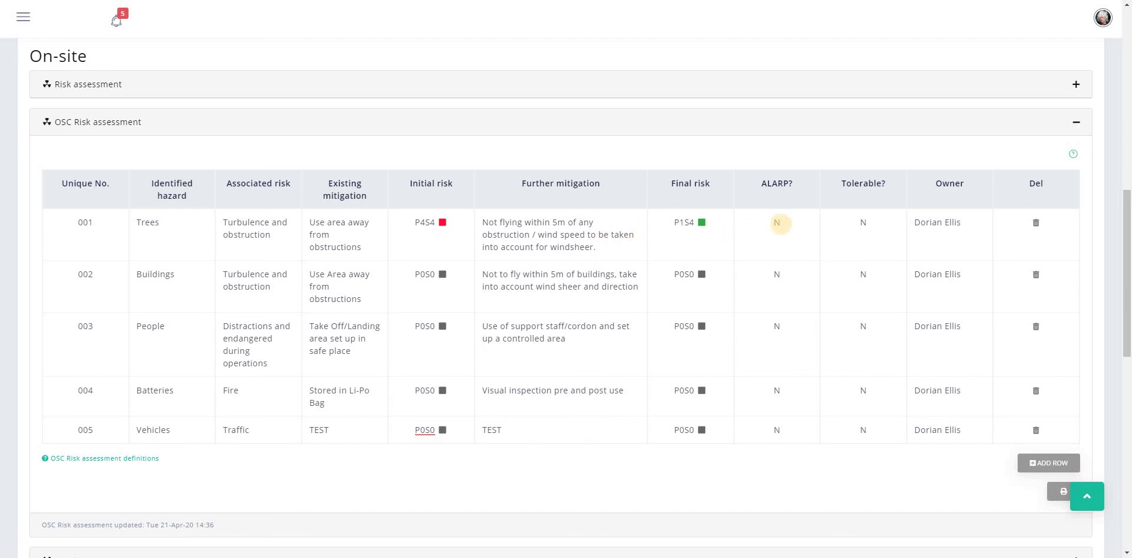
Mark the Trees hazard as ALARP and tolerable by setting both values to Y
click(793, 224)
click(793, 224)
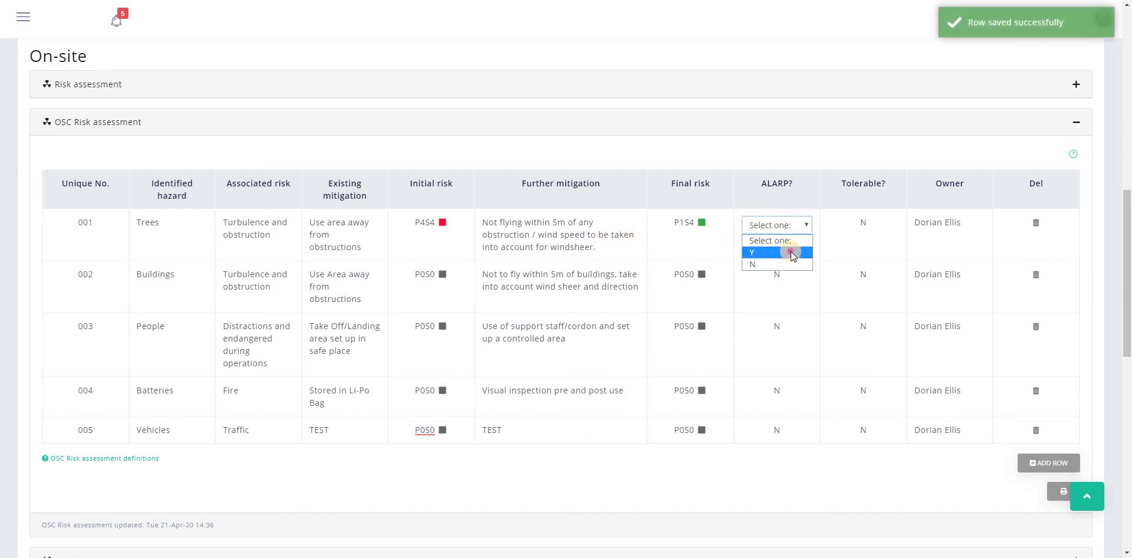
click(790, 251)
click(856, 224)
click(869, 225)
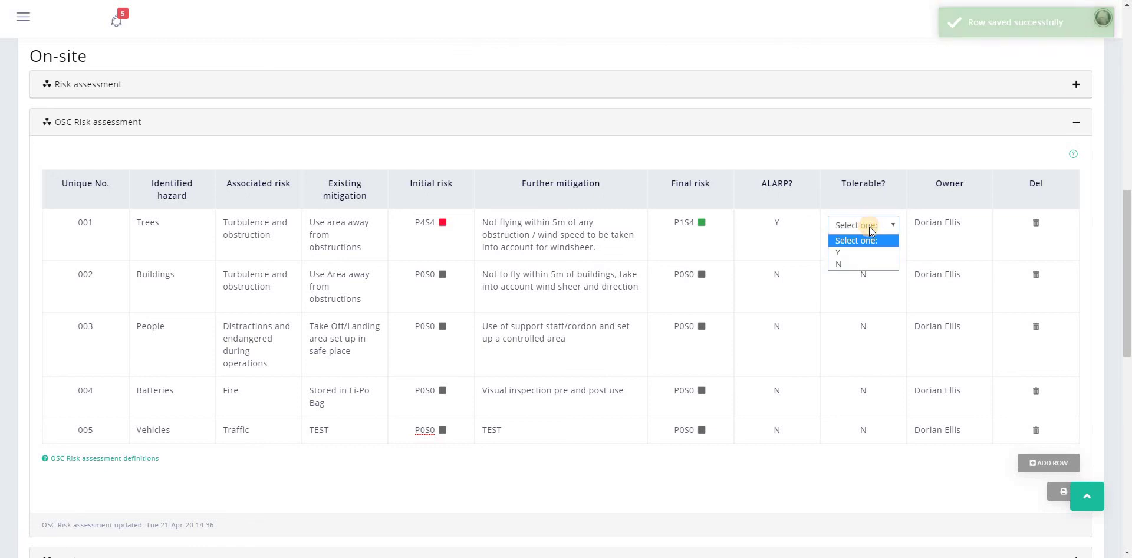
click(858, 251)
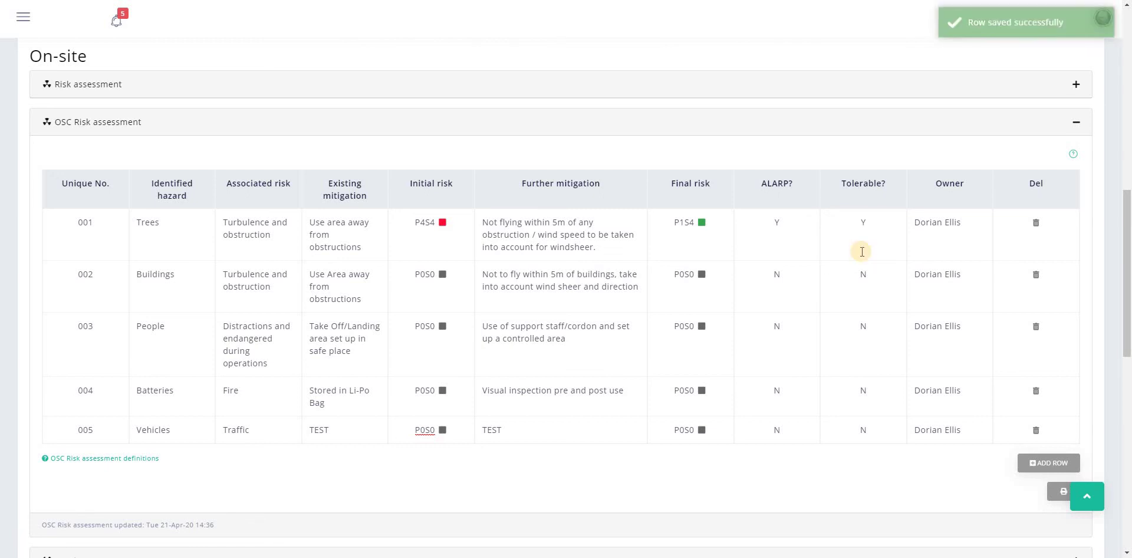
Set the owner of the Trees hazard to the same team member who owns the other rows
click(951, 223)
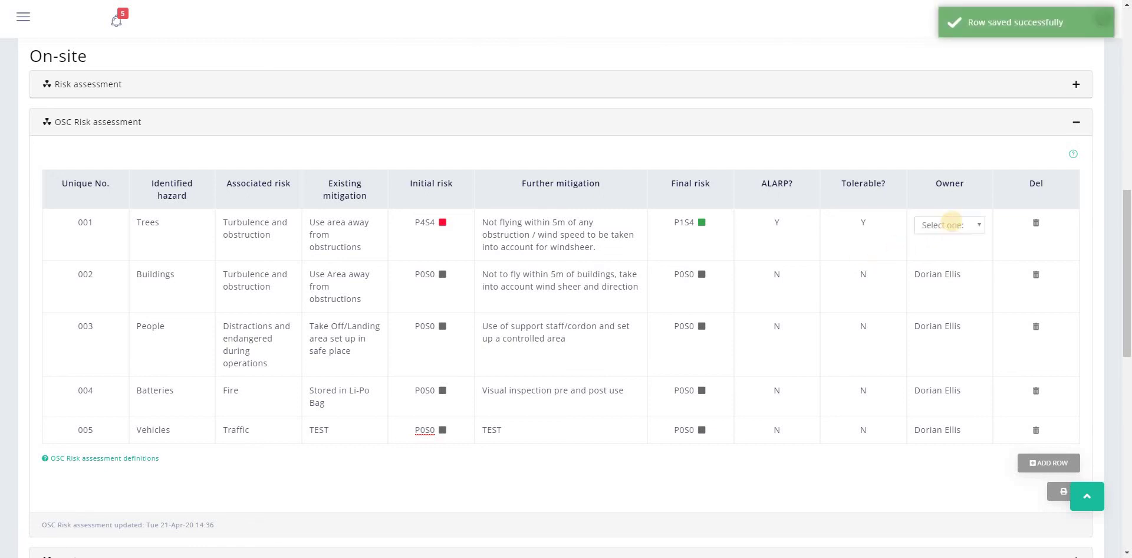
click(951, 222)
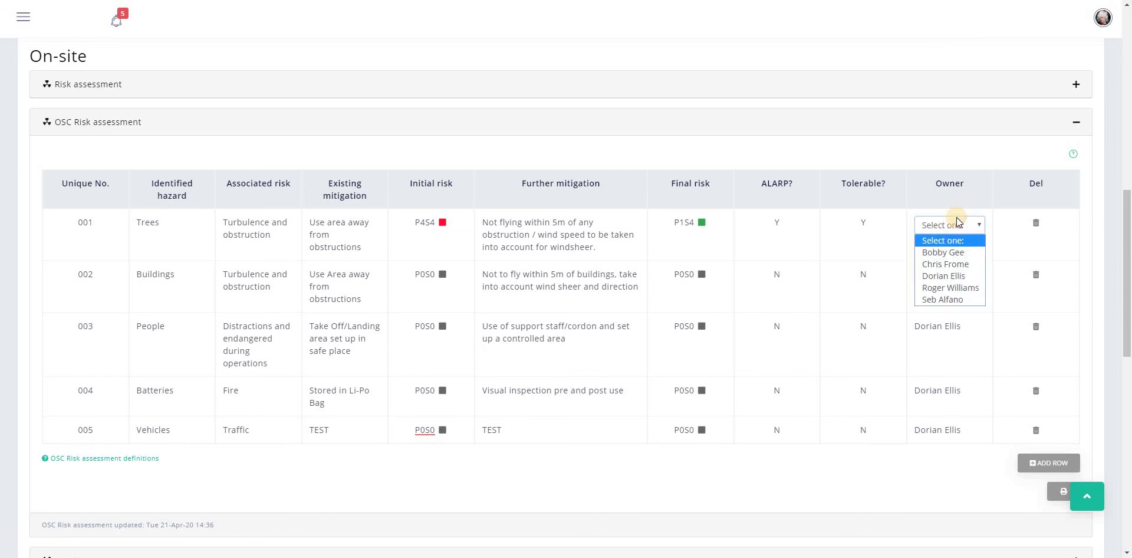
click(955, 276)
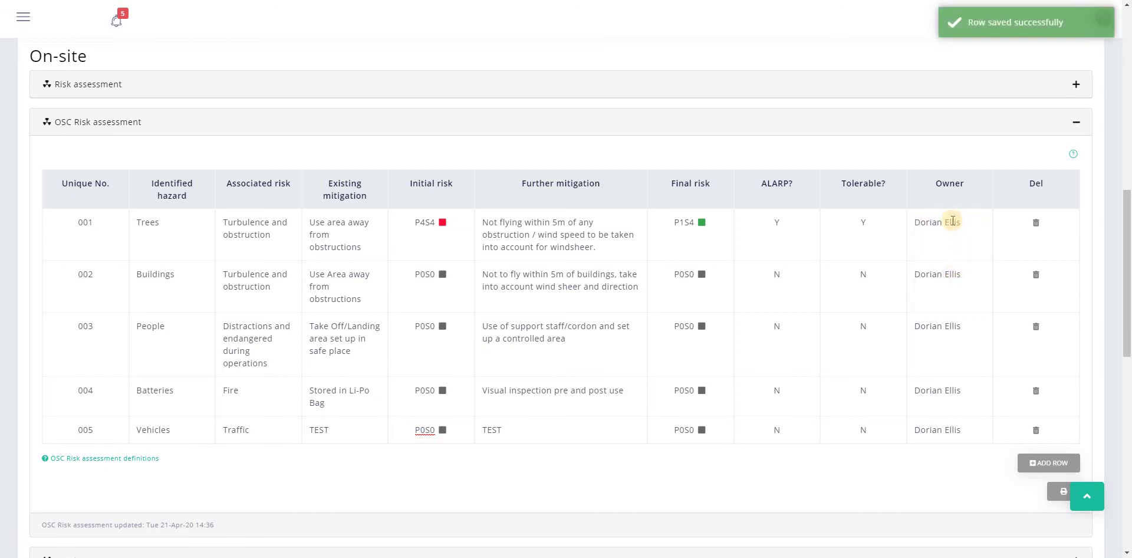
Set the initial risk of the Buildings hazard to P3S5
click(444, 280)
click(471, 363)
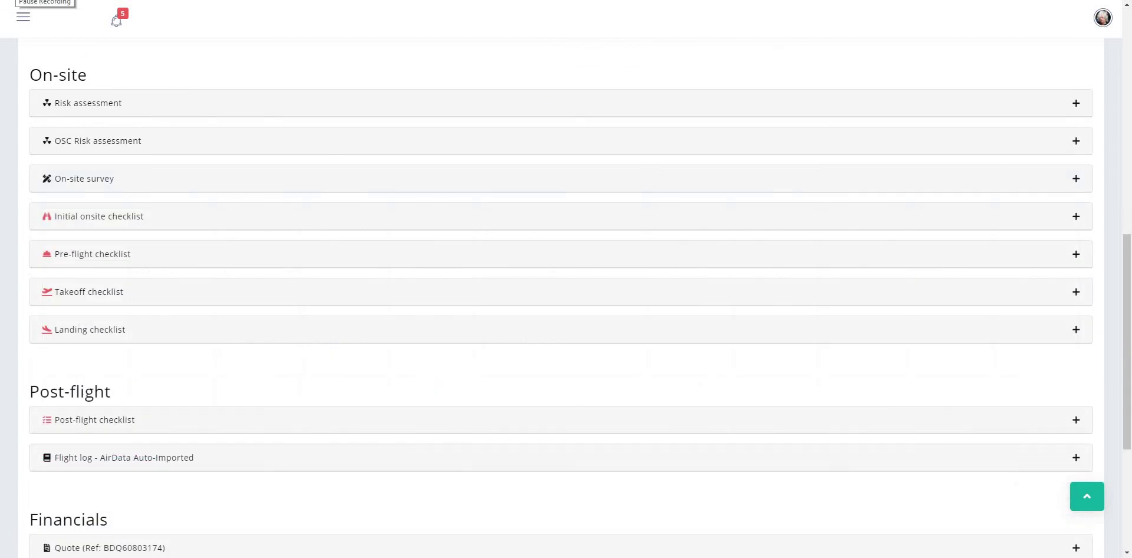
Reopen the job's OSC Risk assessment section and review the completed ratings for every hazard
click(217, 141)
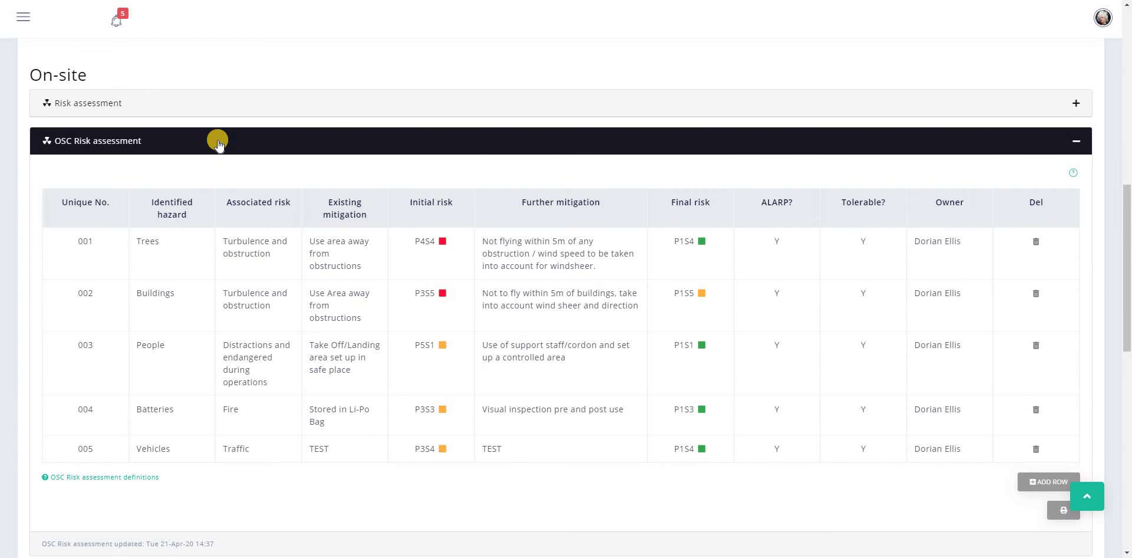
scroll(217, 142, down, 1)
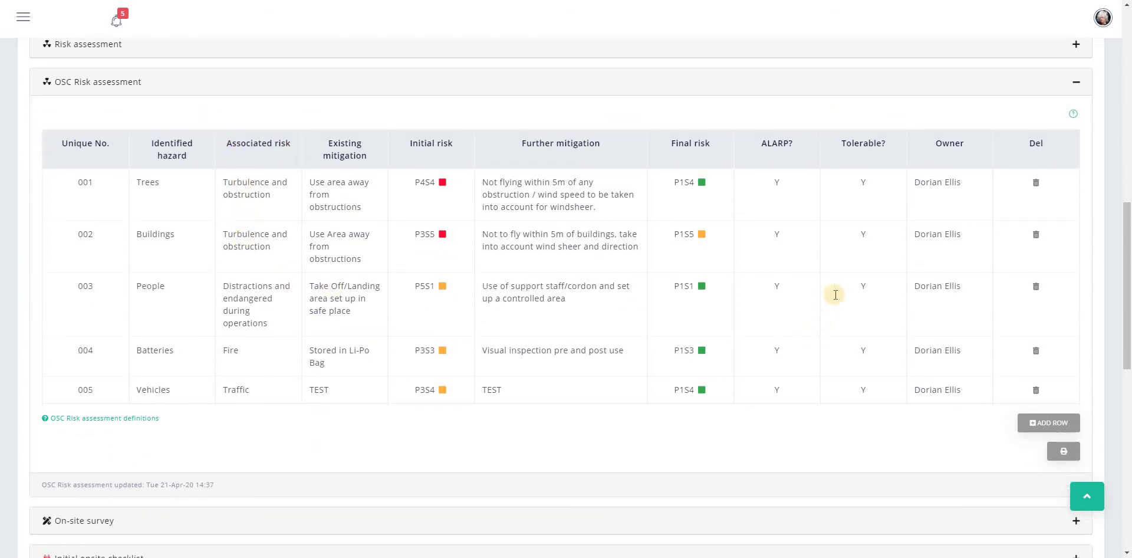